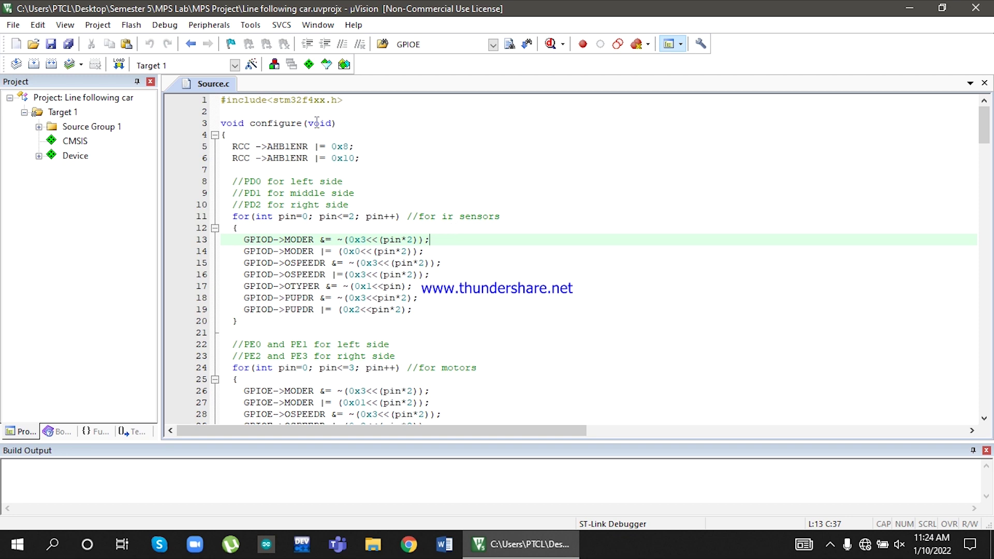
pyautogui.moveTo(987, 116); pyautogui.dragTo(985, 157)
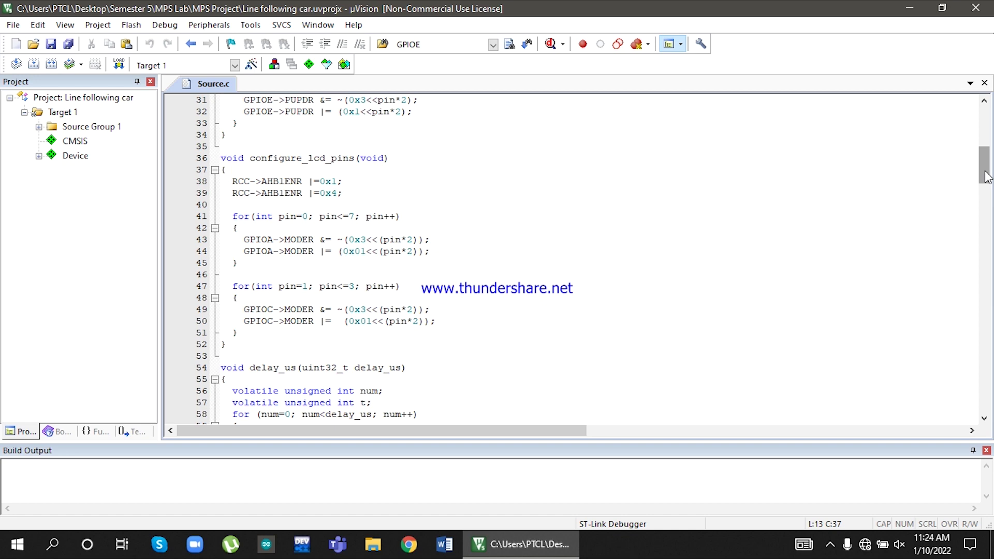
pyautogui.moveTo(986, 180); pyautogui.dragTo(983, 242)
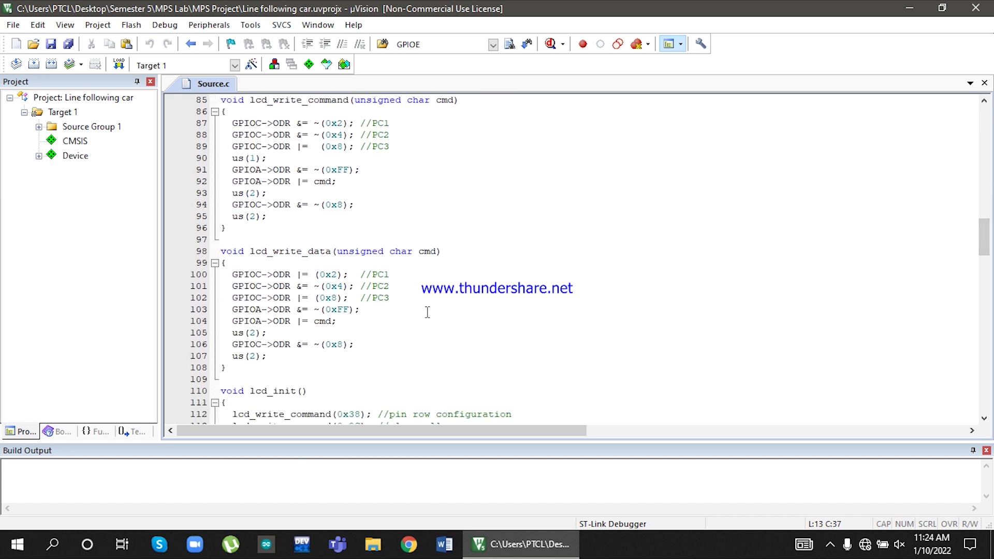
pyautogui.moveTo(986, 246); pyautogui.dragTo(985, 268)
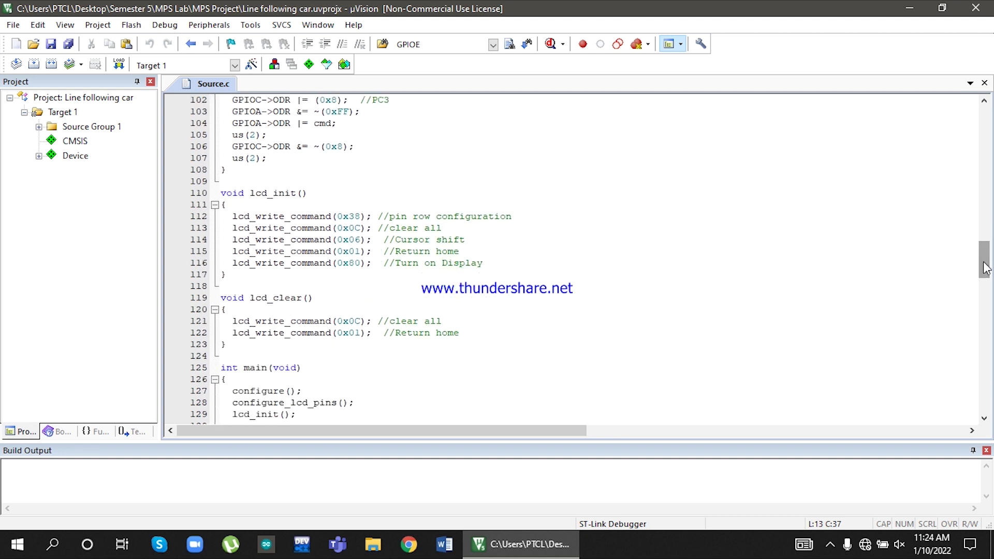
pyautogui.moveTo(985, 267); pyautogui.dragTo(985, 284)
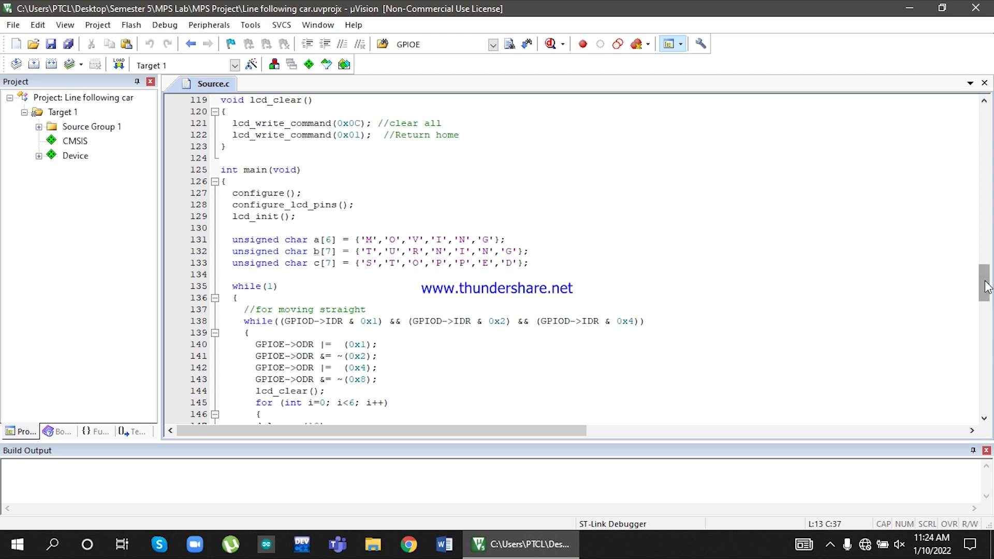
pyautogui.moveTo(985, 288); pyautogui.dragTo(987, 297)
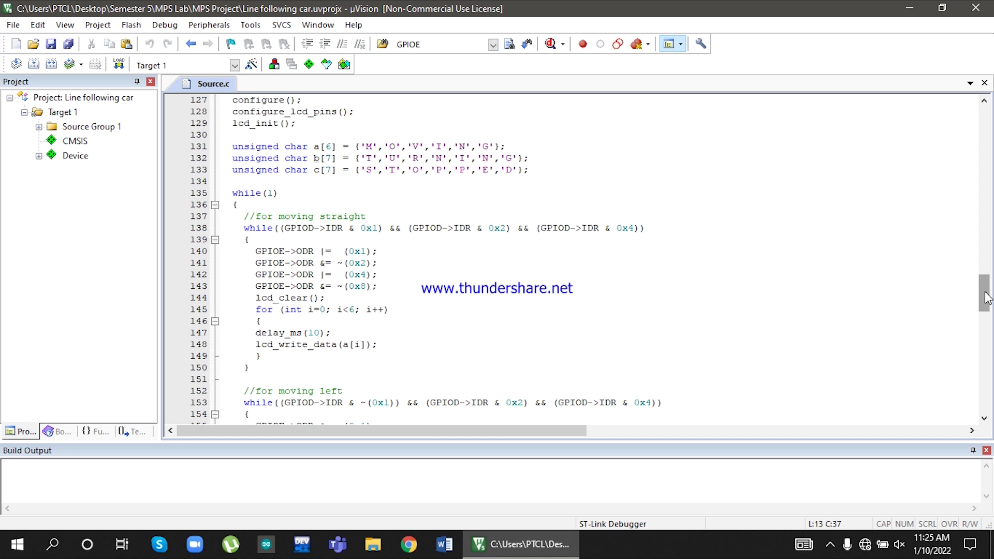
pyautogui.moveTo(984, 295); pyautogui.dragTo(984, 317)
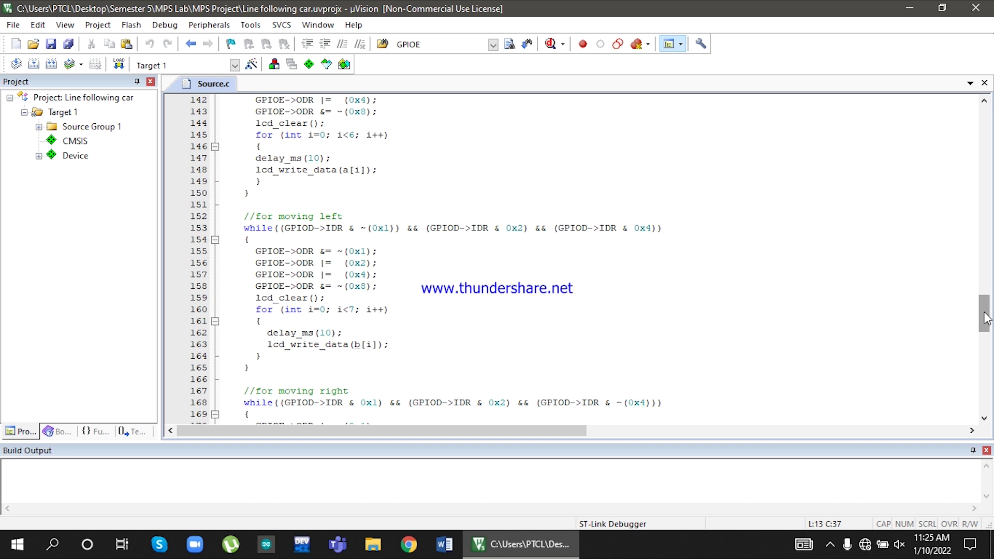
pyautogui.moveTo(985, 317); pyautogui.dragTo(985, 391)
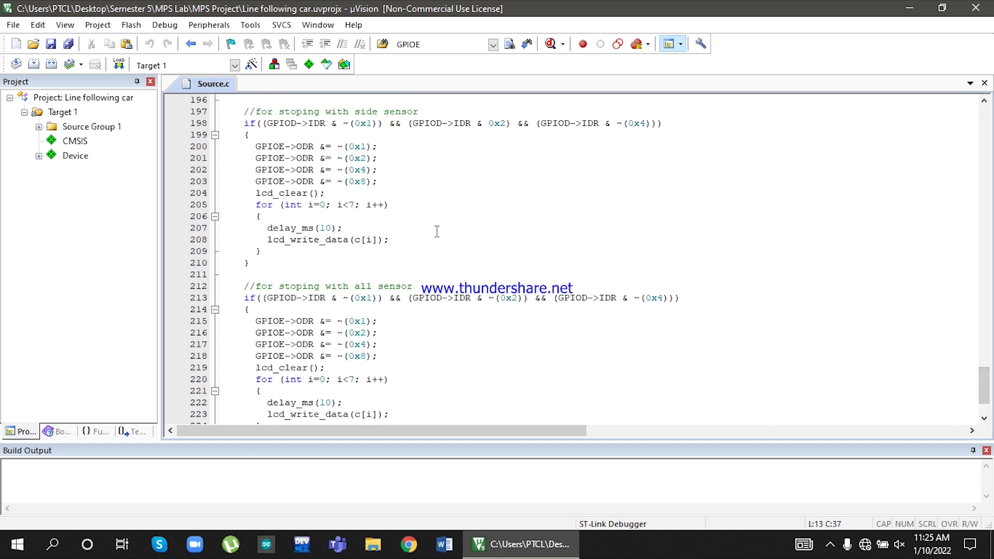